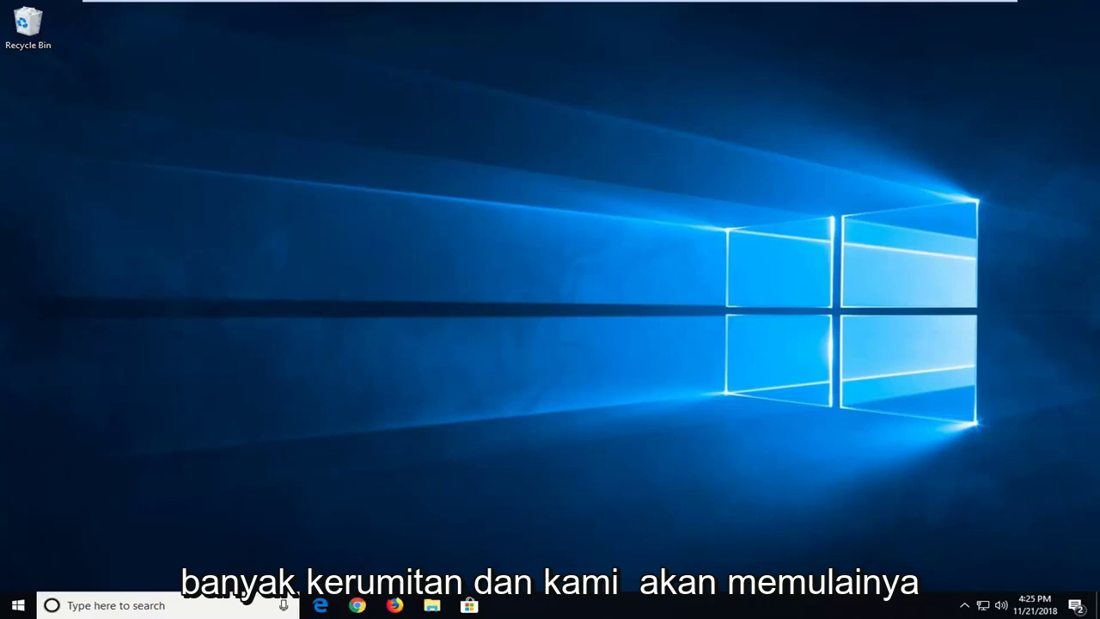
- Launch the Services desktop app from a Start search and scroll toward DCOM Server Process Launcher
click(17, 605)
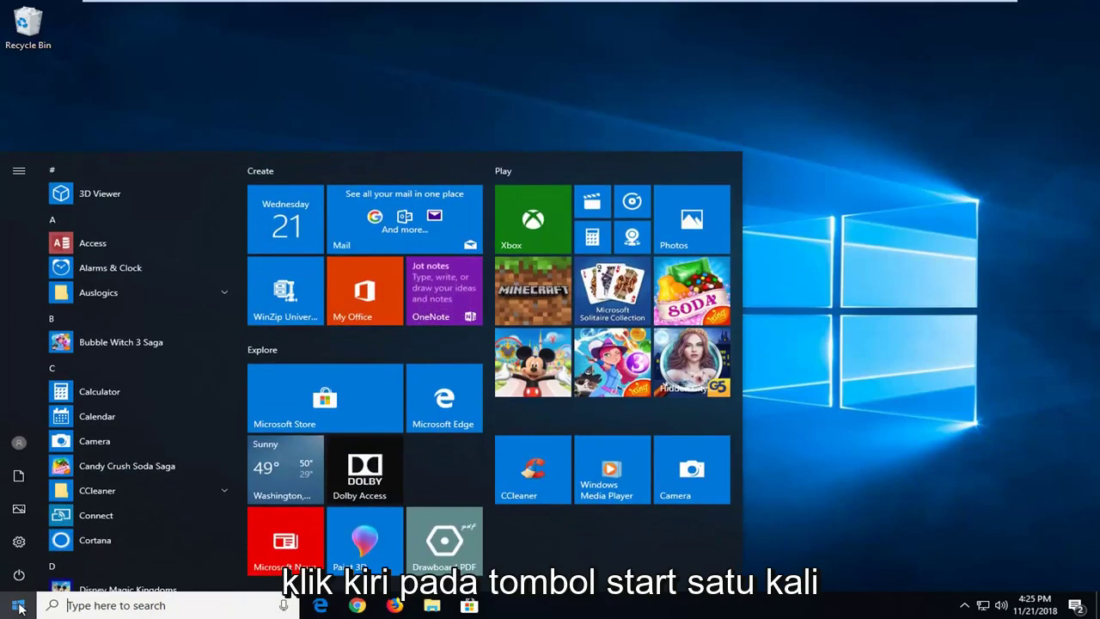
text(servic)
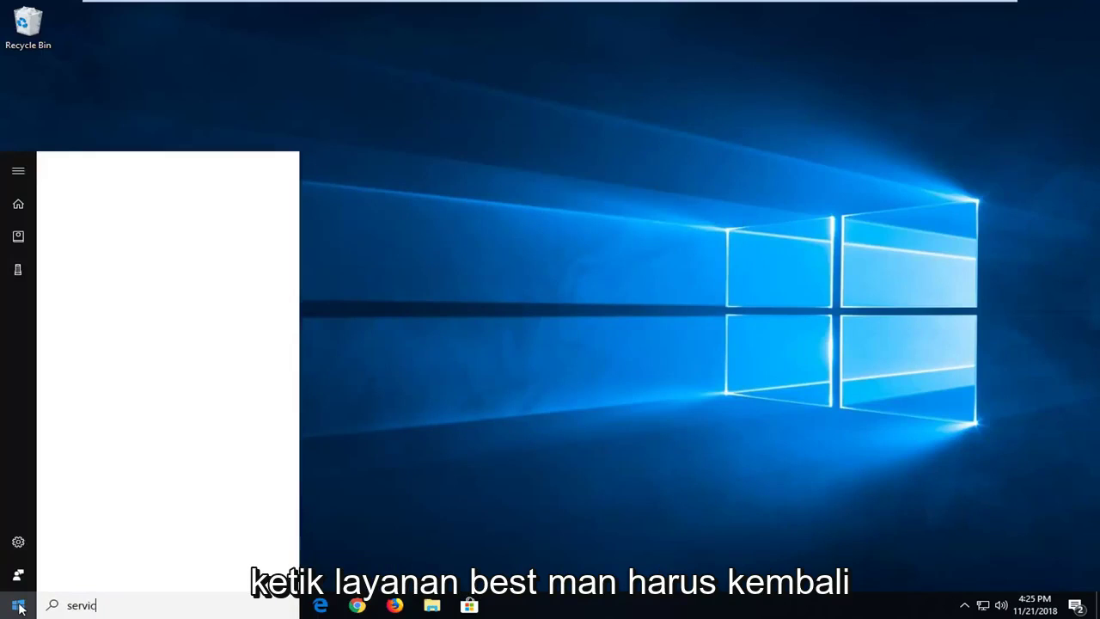
text(es)
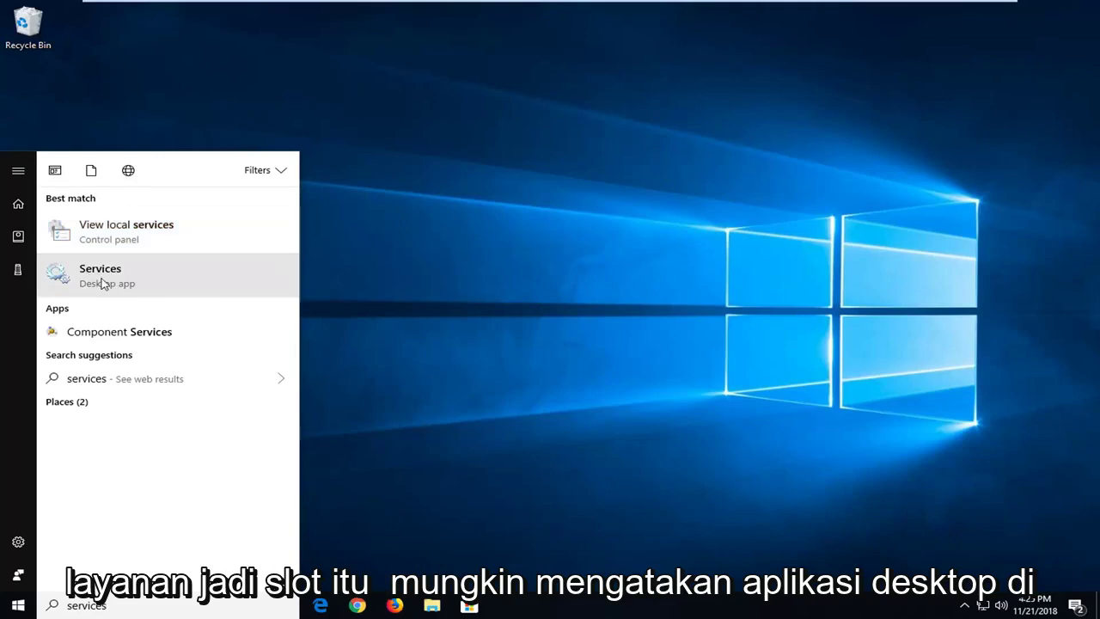
click(191, 285)
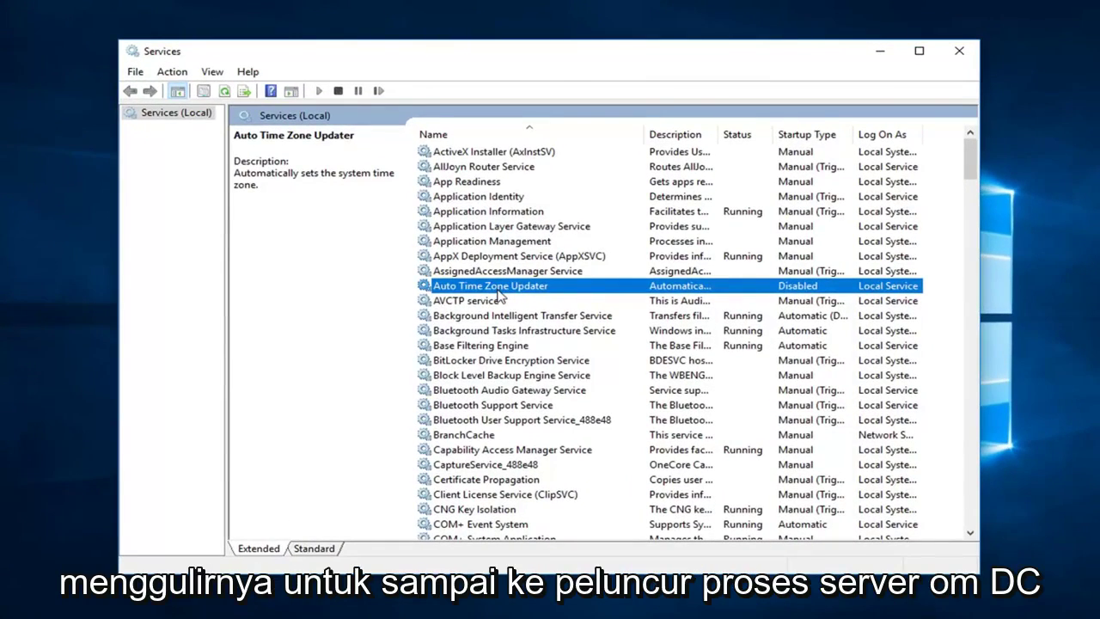
scroll(490, 344, down, 9)
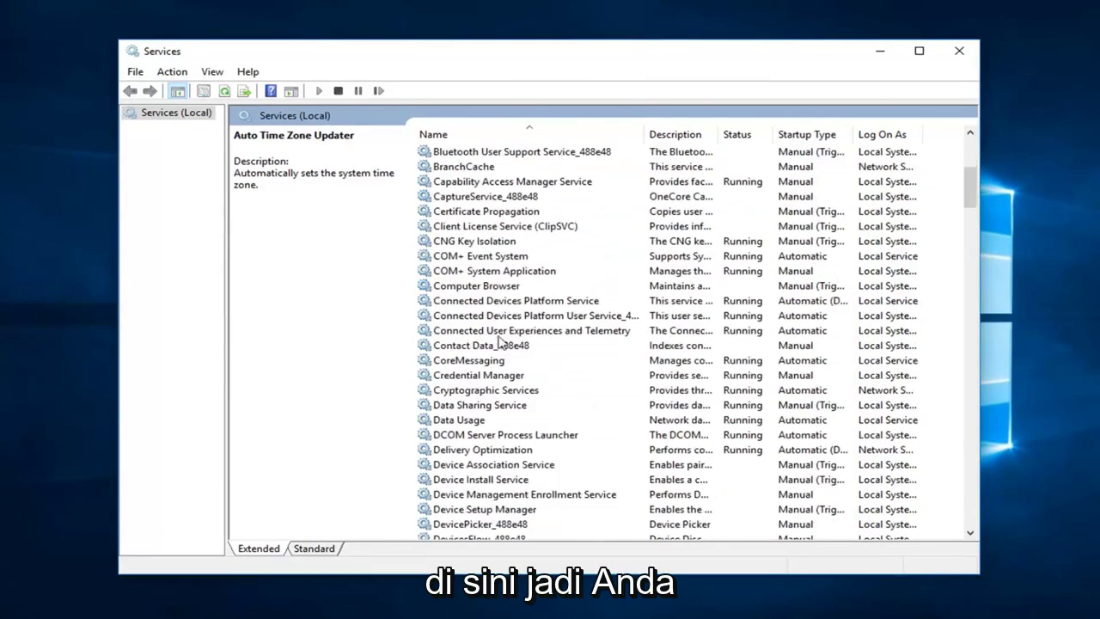
- Confirm DCOM Server Process Launcher is Automatic and Running, then scroll down to the RPC services
click(458, 303)
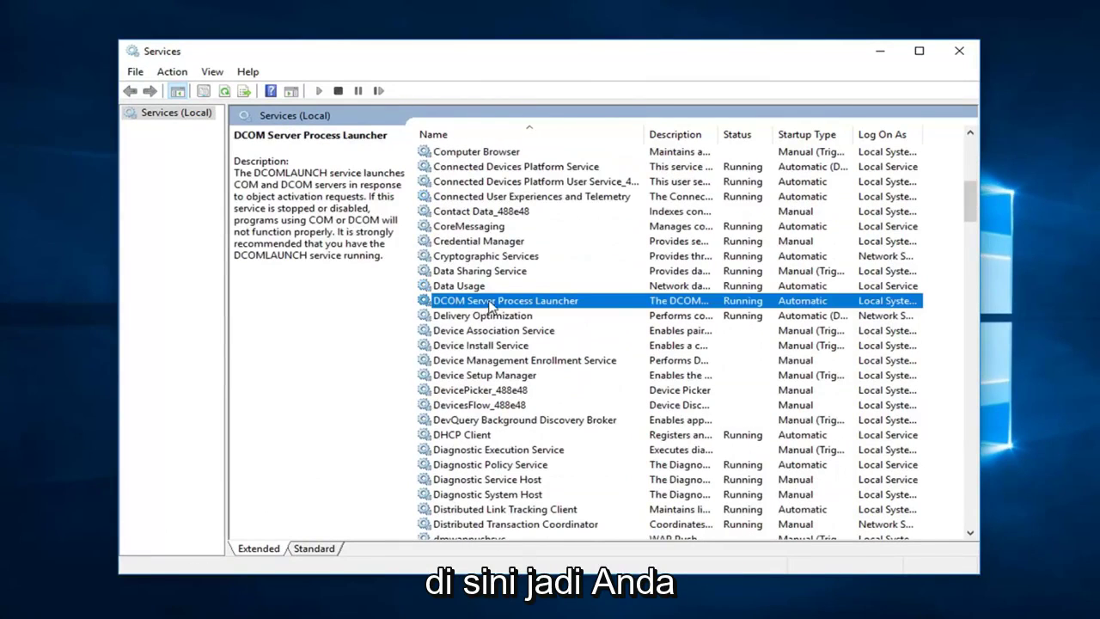
double_click(489, 302)
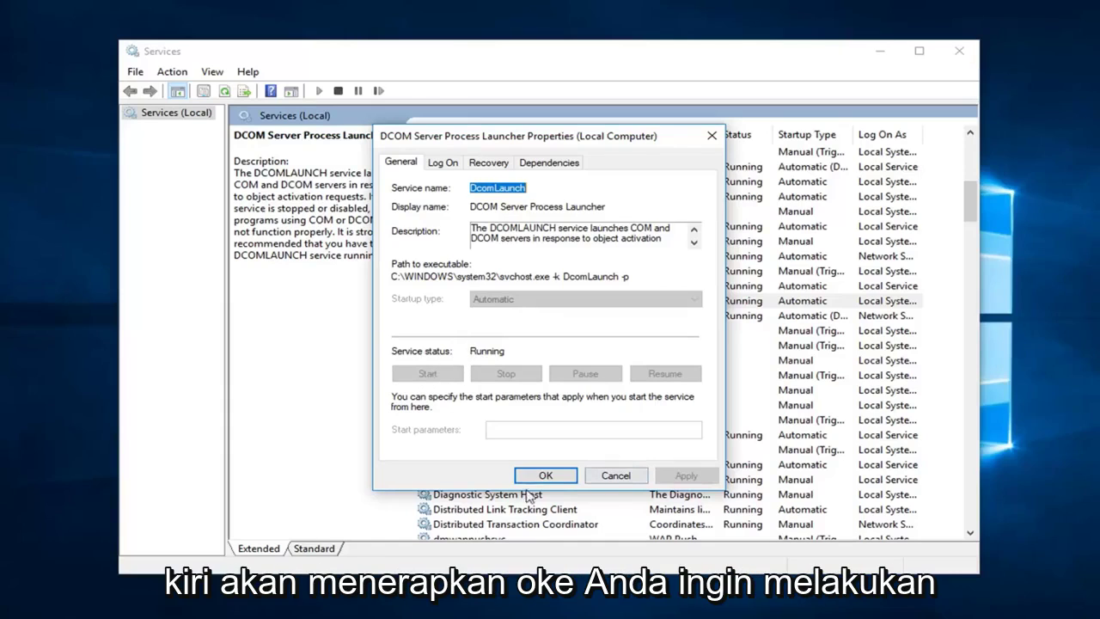
click(568, 476)
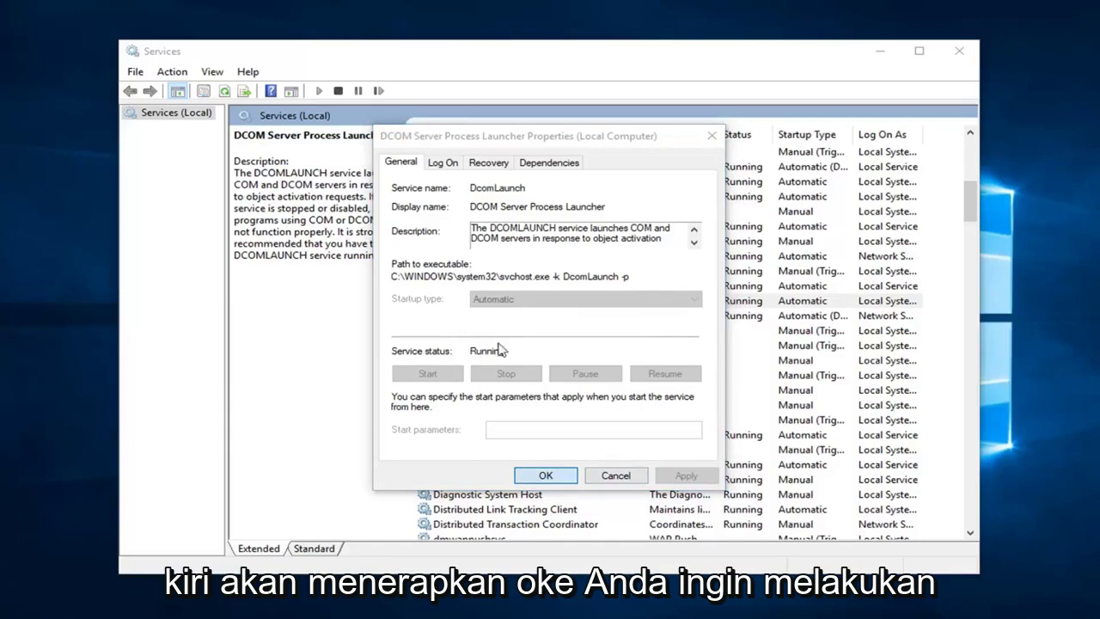
scroll(476, 420, down, 13)
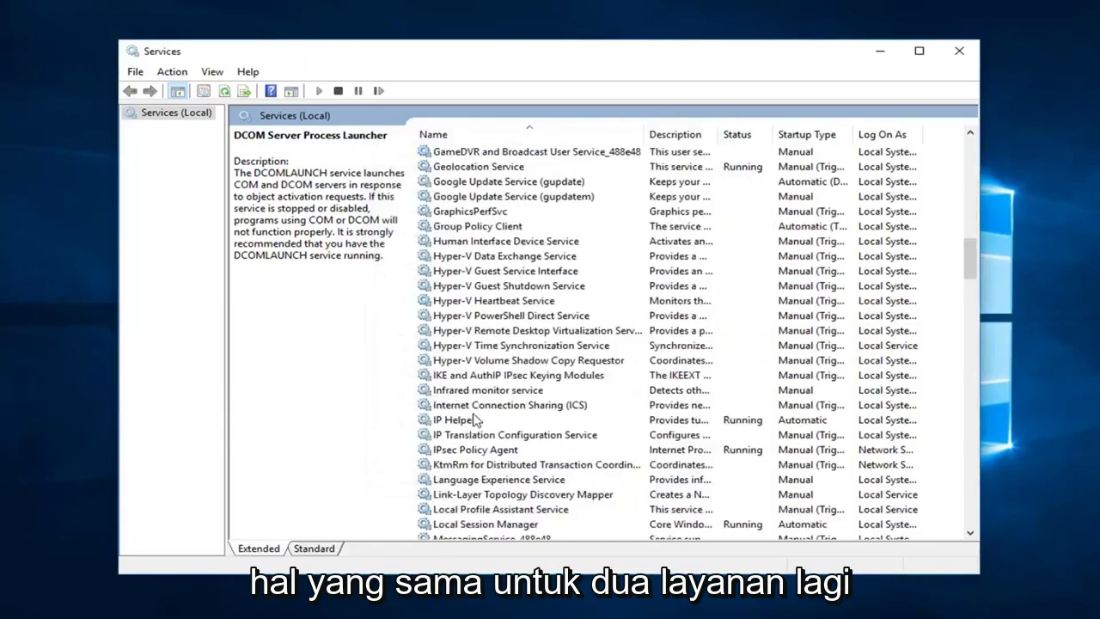
scroll(476, 419, down, 20)
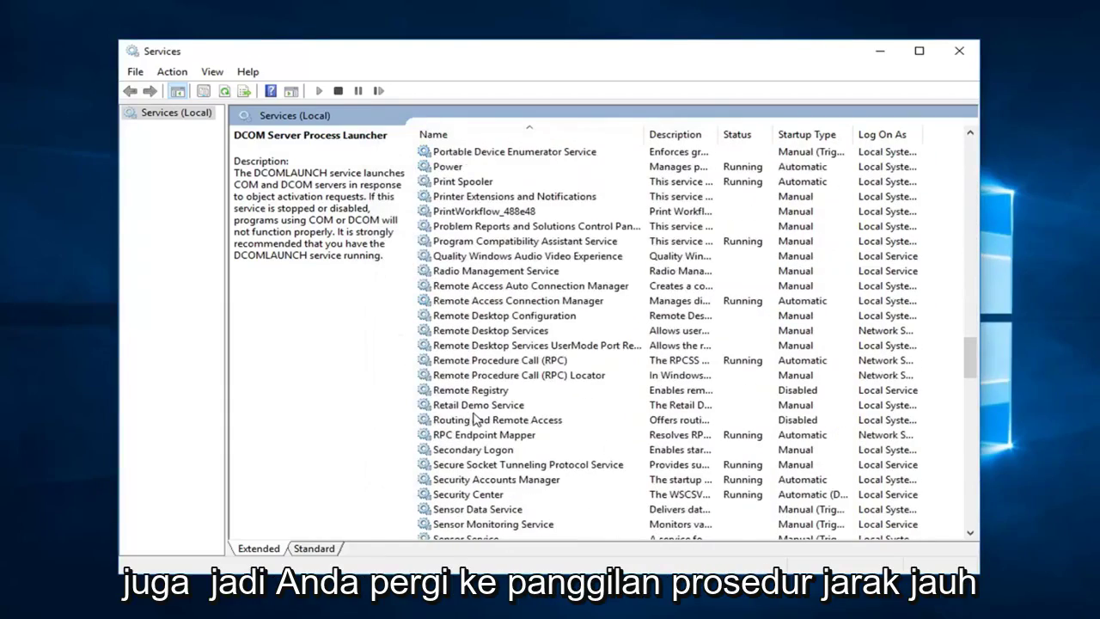
- Check that the Remote Procedure Call (RPC) service is already Automatic and Running
click(480, 361)
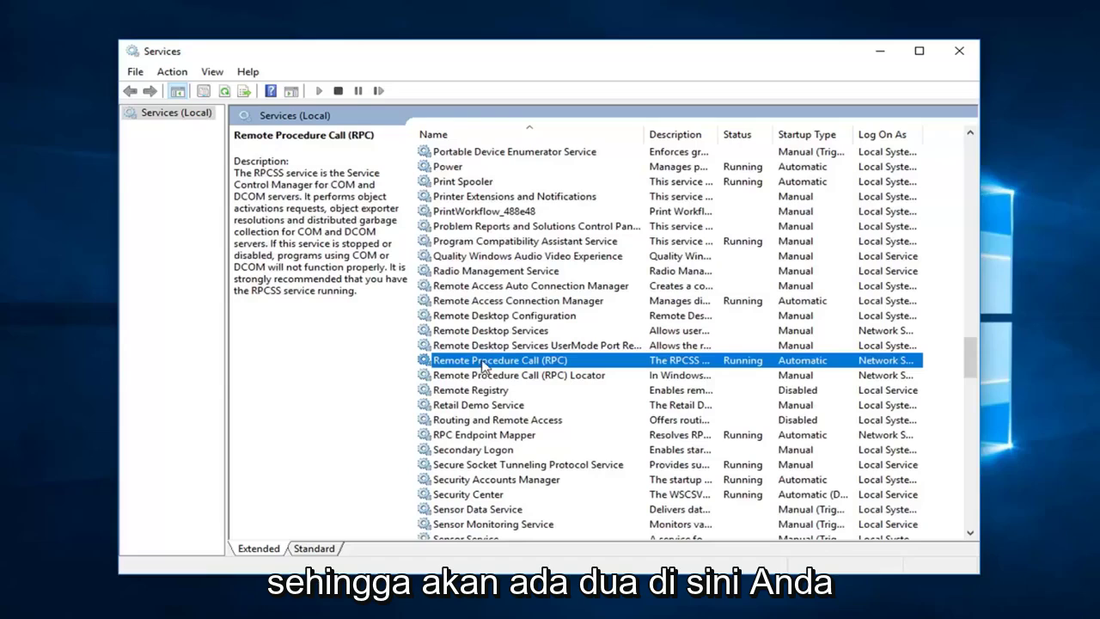
click(529, 378)
double_click(490, 368)
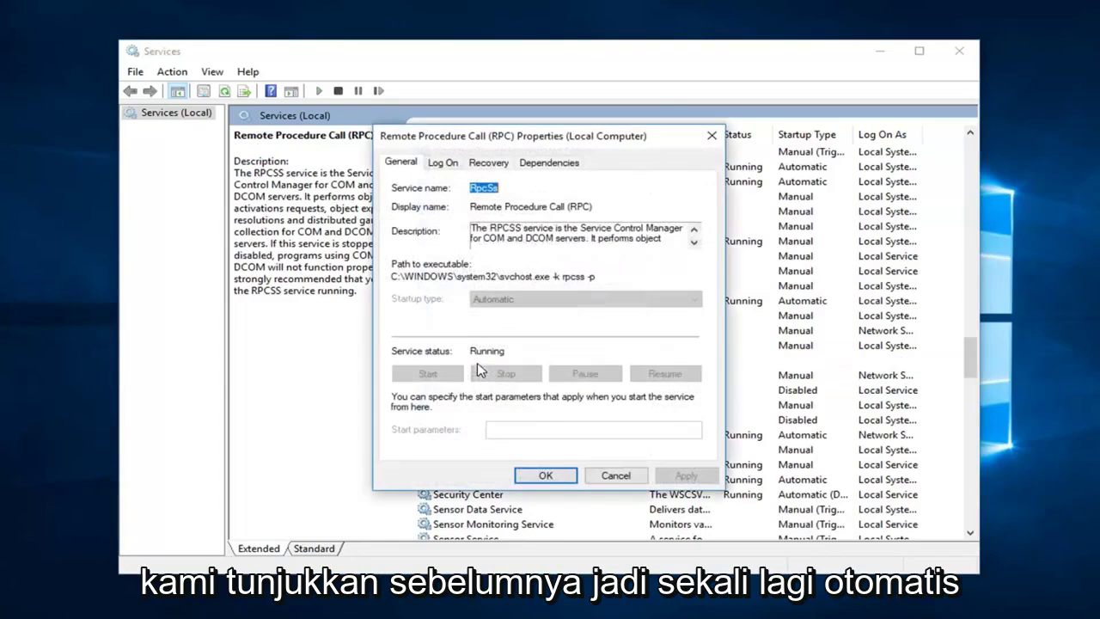
click(565, 480)
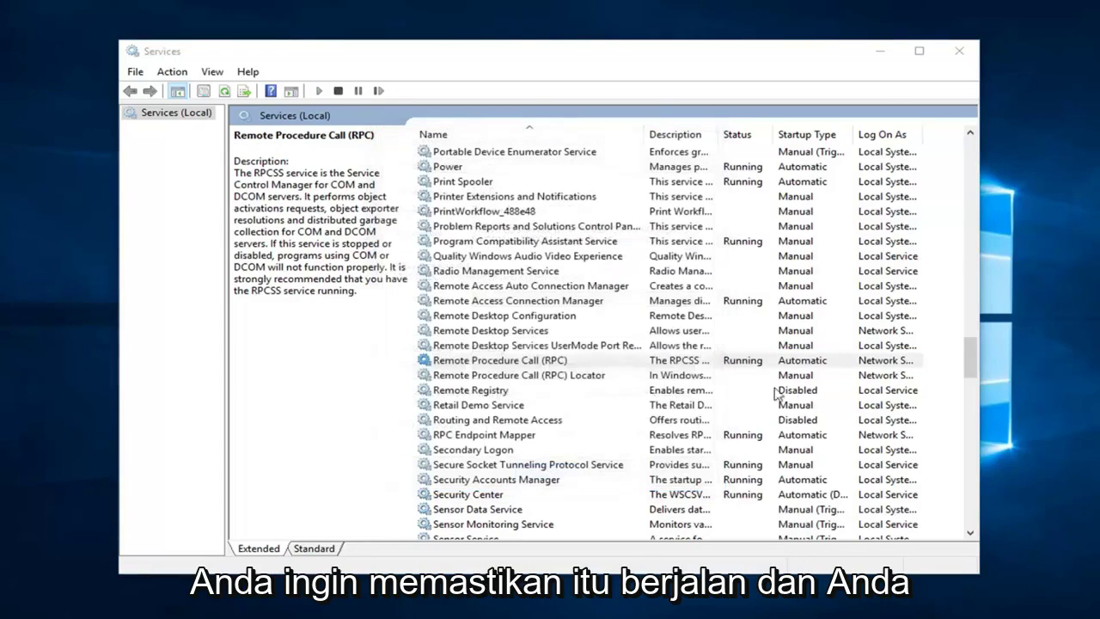
- Set RPC Locator's startup type to Automatic, start the service, and apply the change
double_click(487, 375)
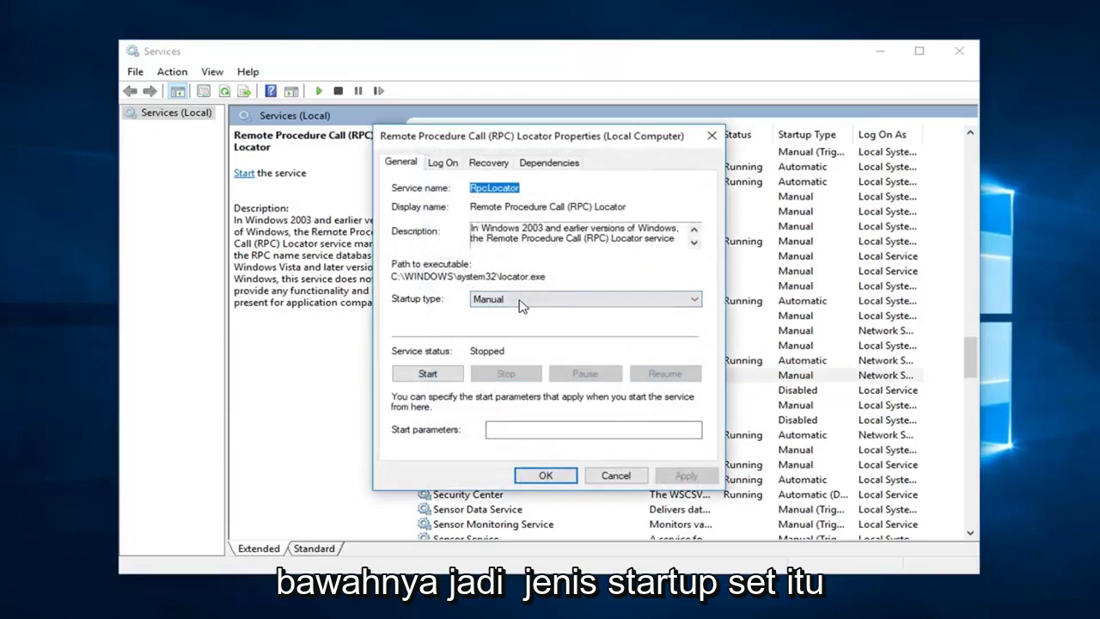
click(524, 299)
click(507, 324)
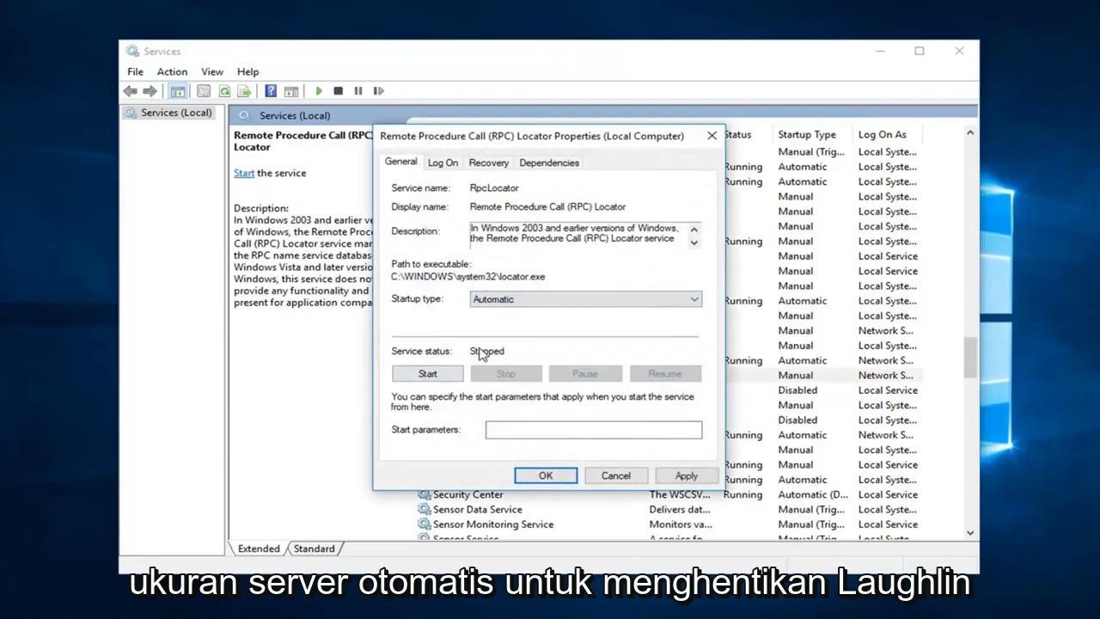
click(444, 374)
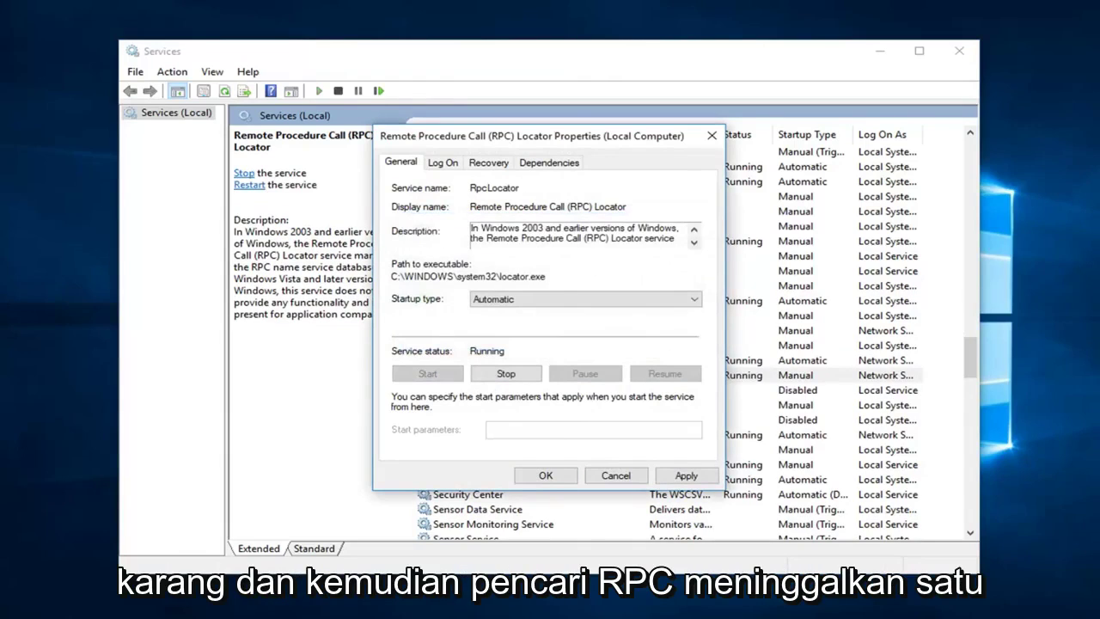
click(686, 475)
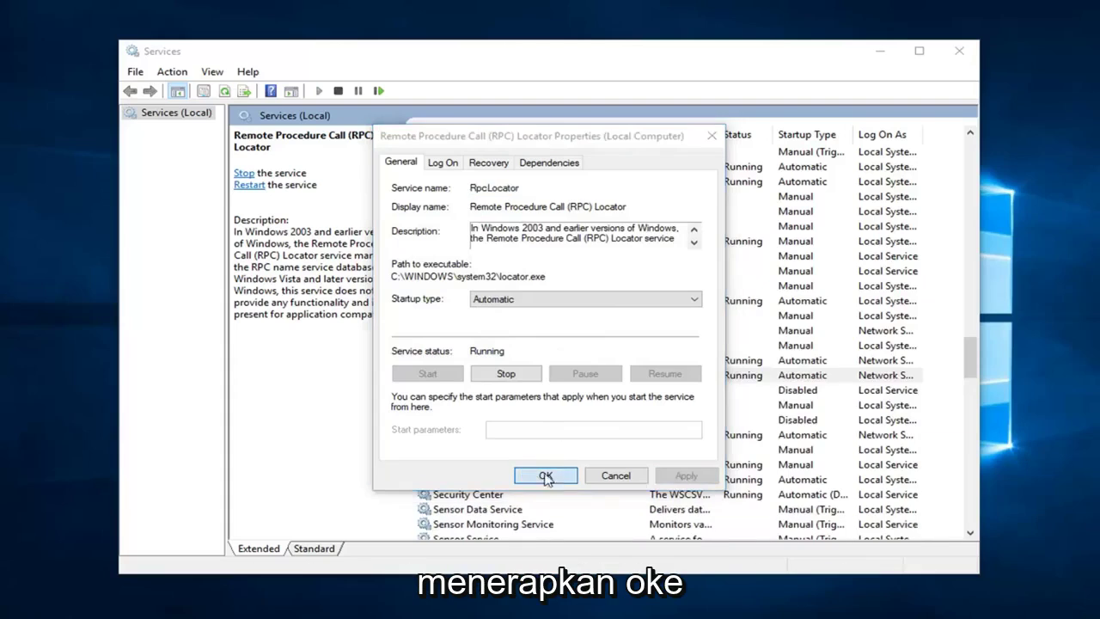
key(Return)
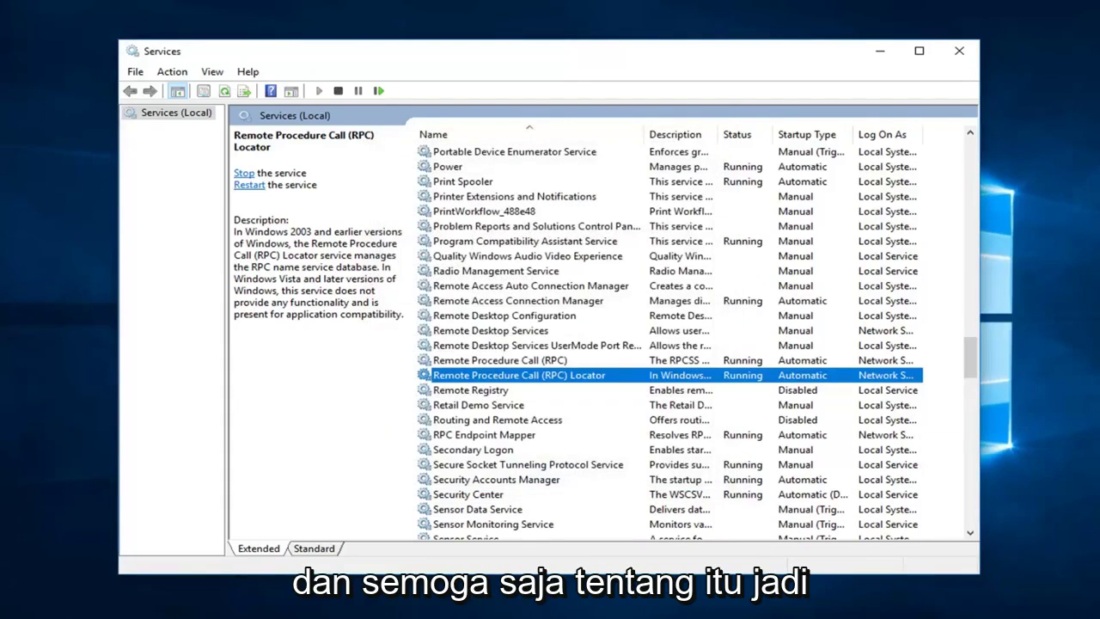
- Close Services and launch Control Panel from a 'control panel' Start search
click(959, 51)
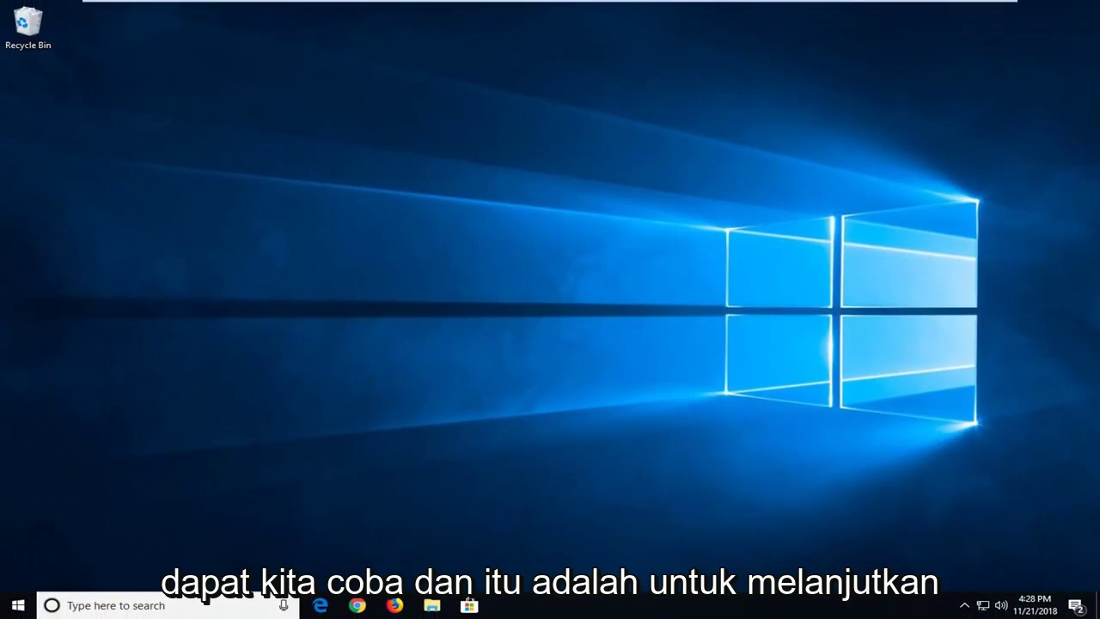
click(18, 605)
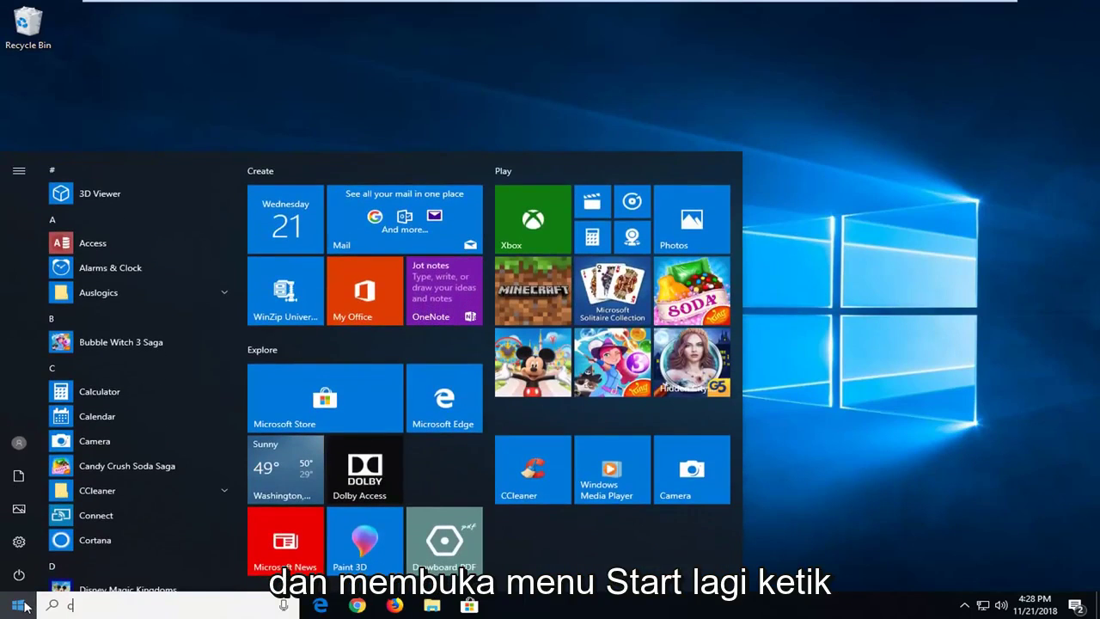
text(control panel)
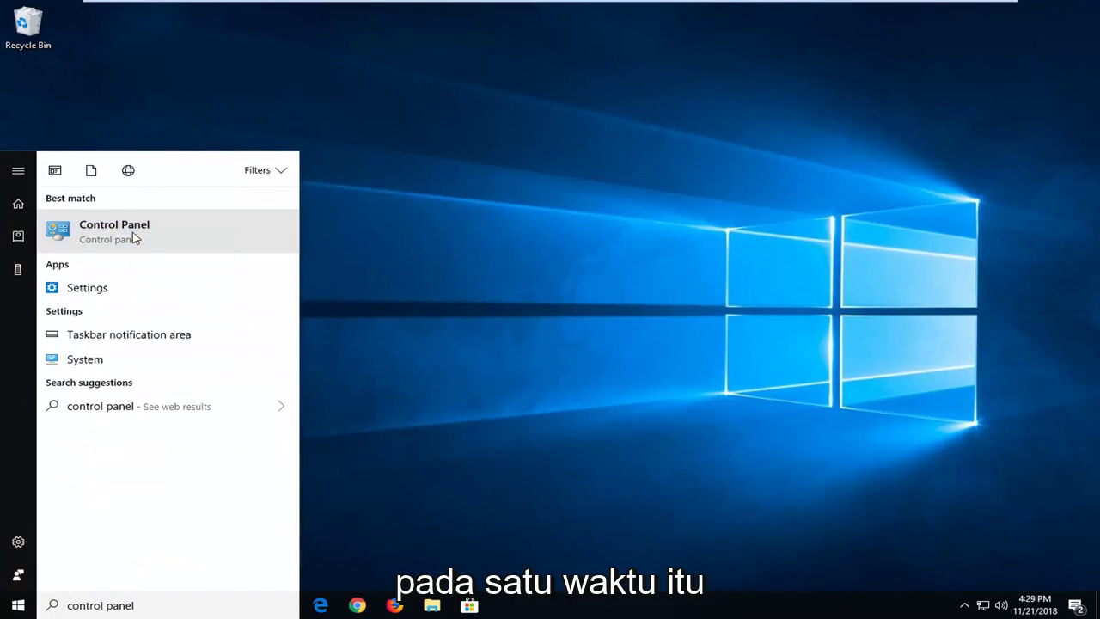
click(133, 237)
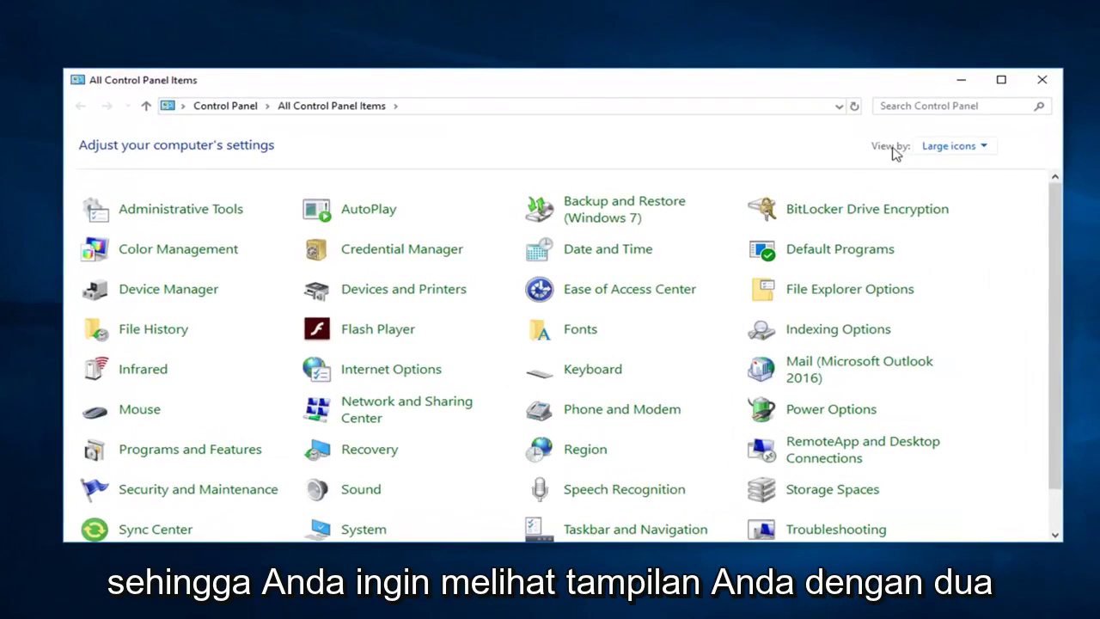
- Switch Control Panel to Category view and go to System and Security's allowed firewall apps
click(926, 147)
click(944, 170)
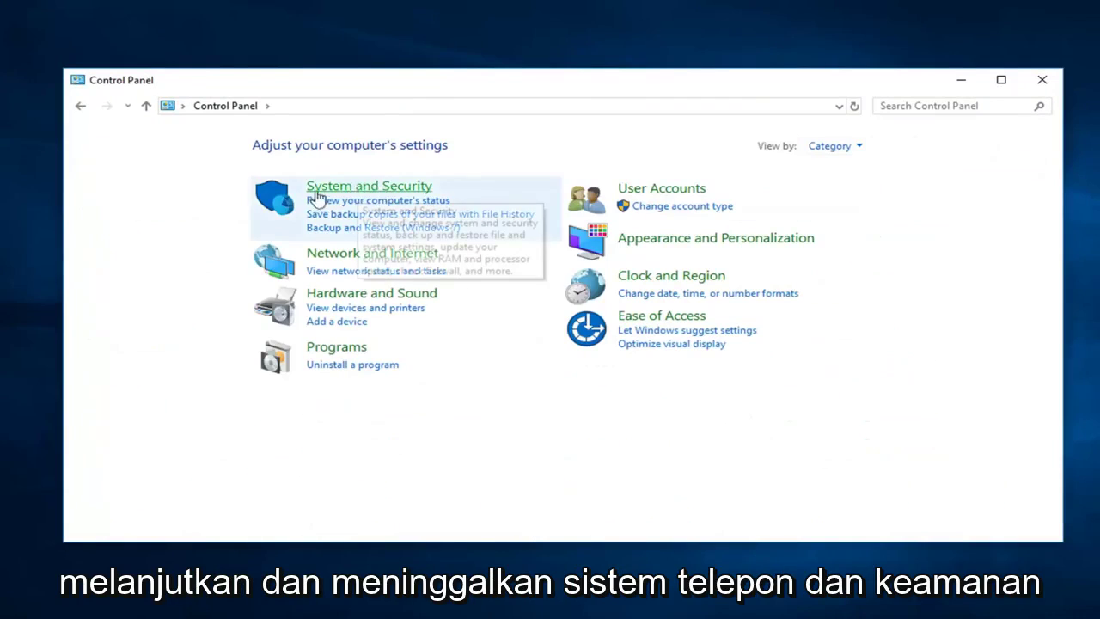
click(375, 187)
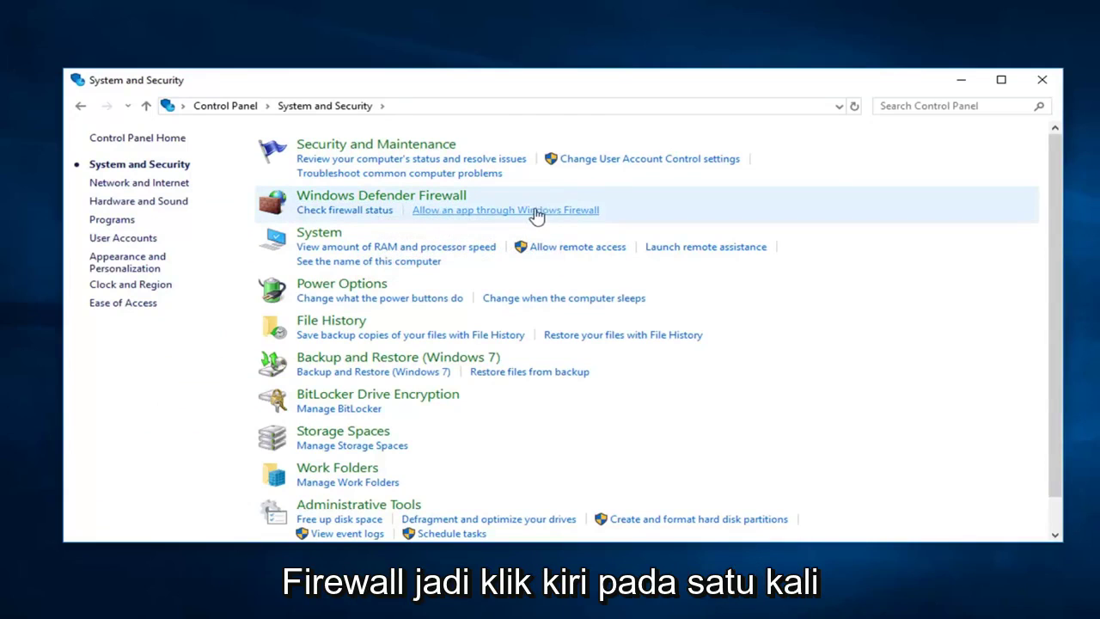
click(567, 210)
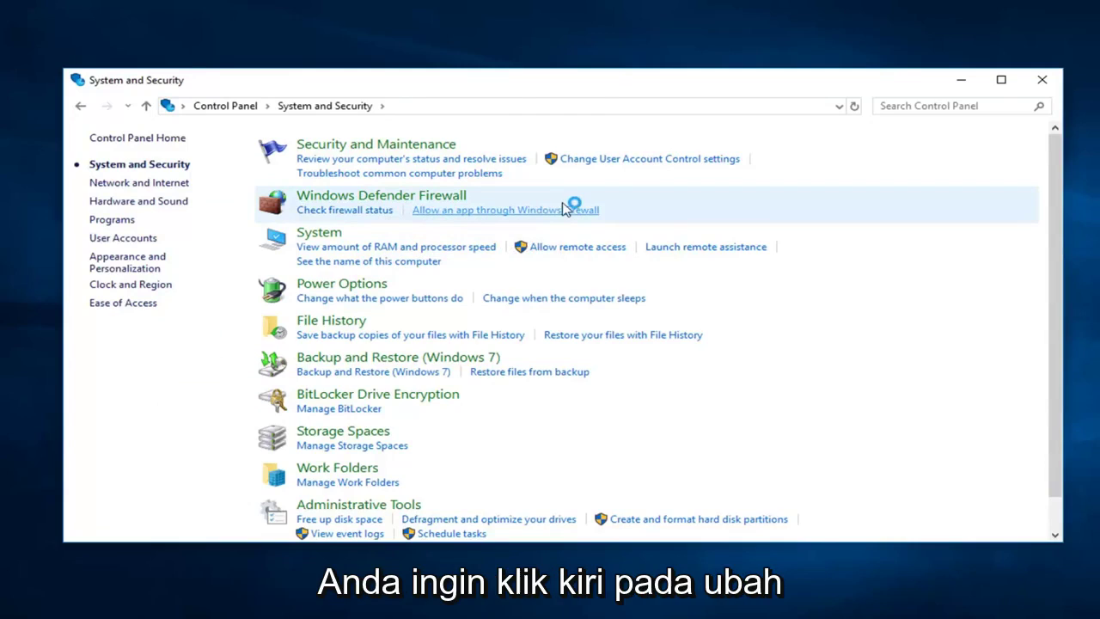
- Unlock the allowed apps list, adjust Remote Assistance's network checkboxes, and save with OK
click(756, 183)
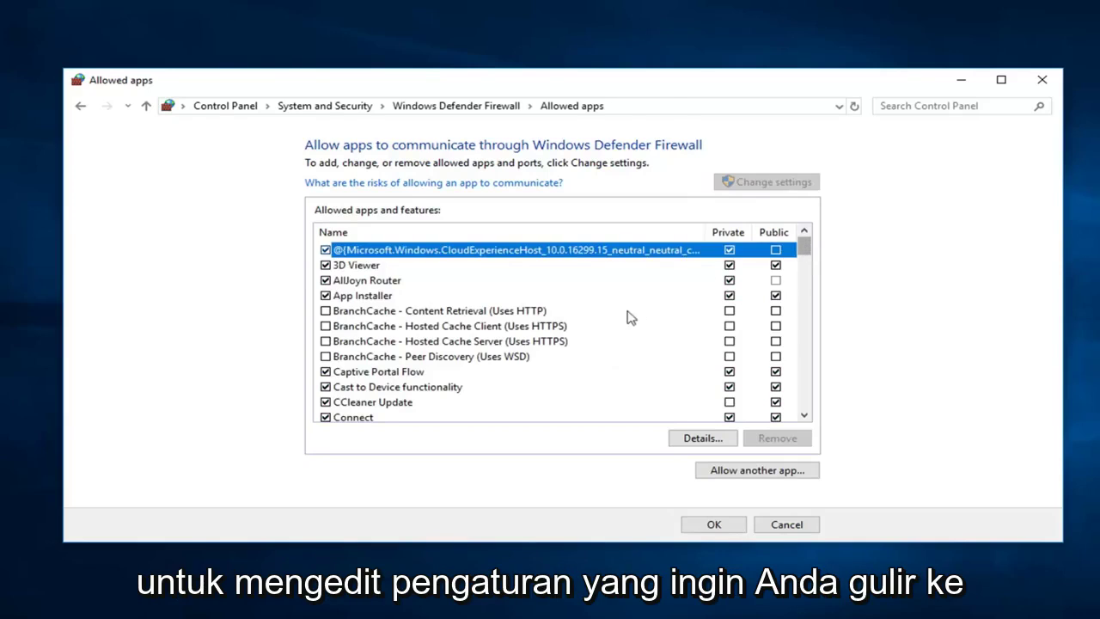
scroll(588, 335, down, 3)
scroll(588, 335, down, 15)
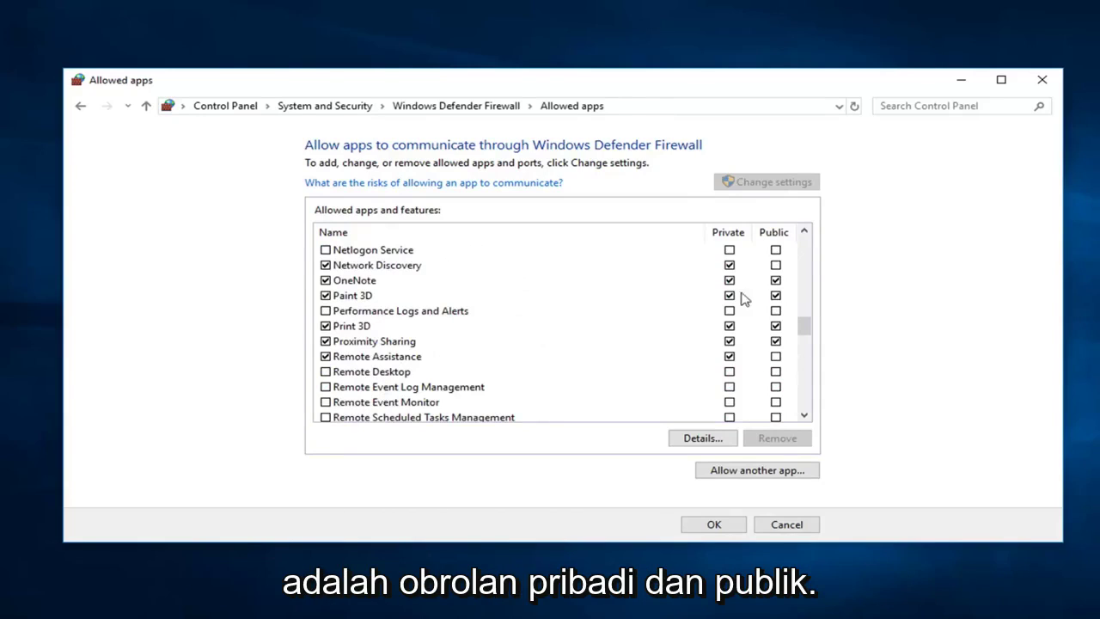
click(776, 357)
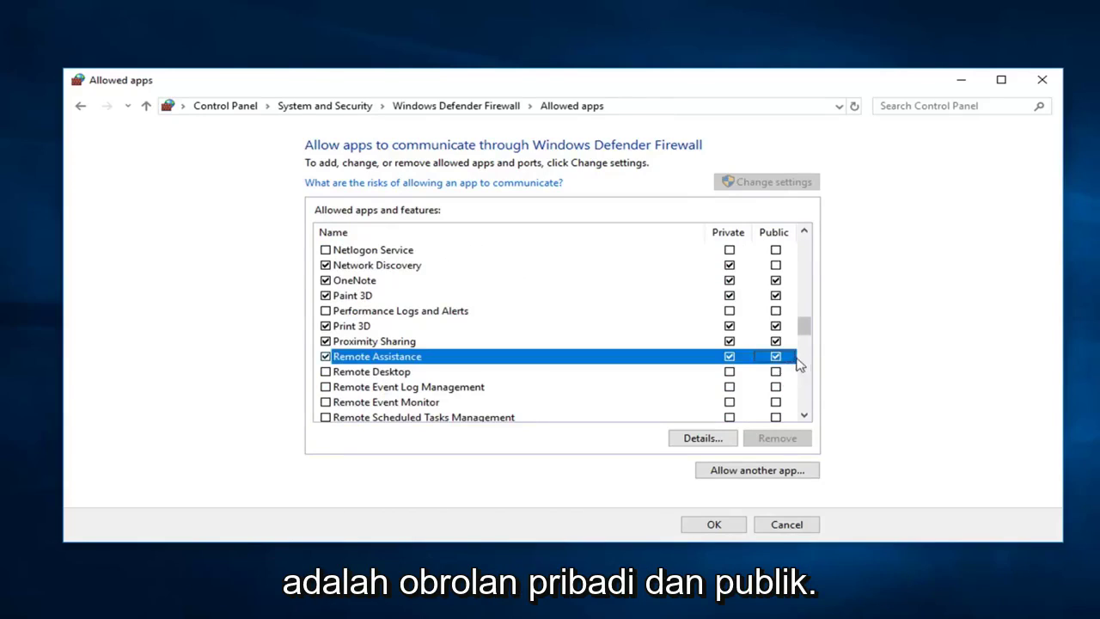
click(777, 358)
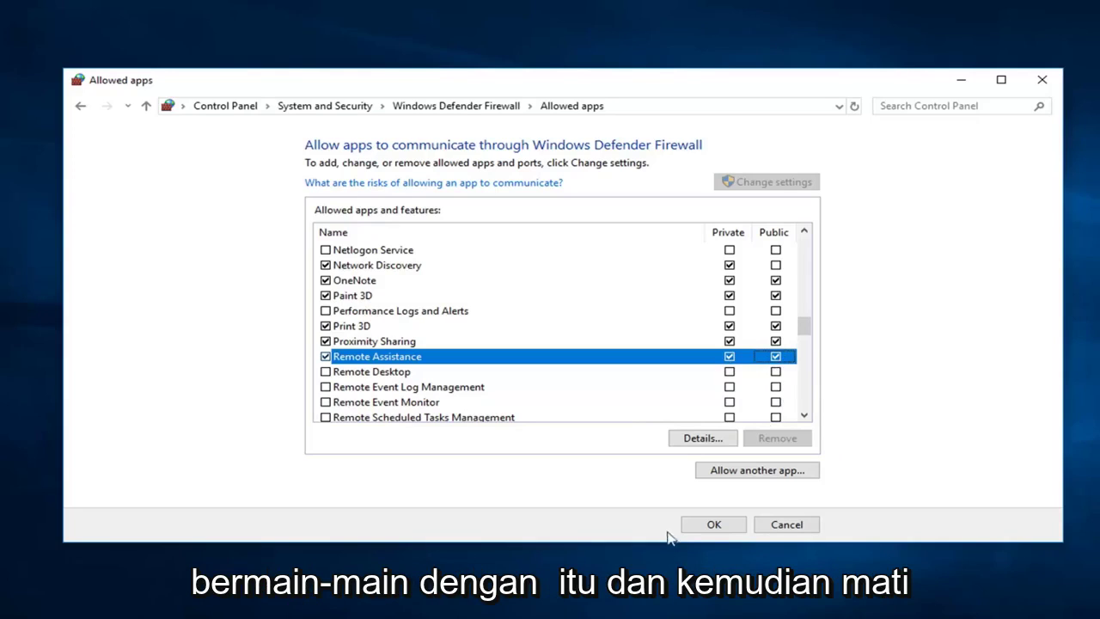
click(710, 525)
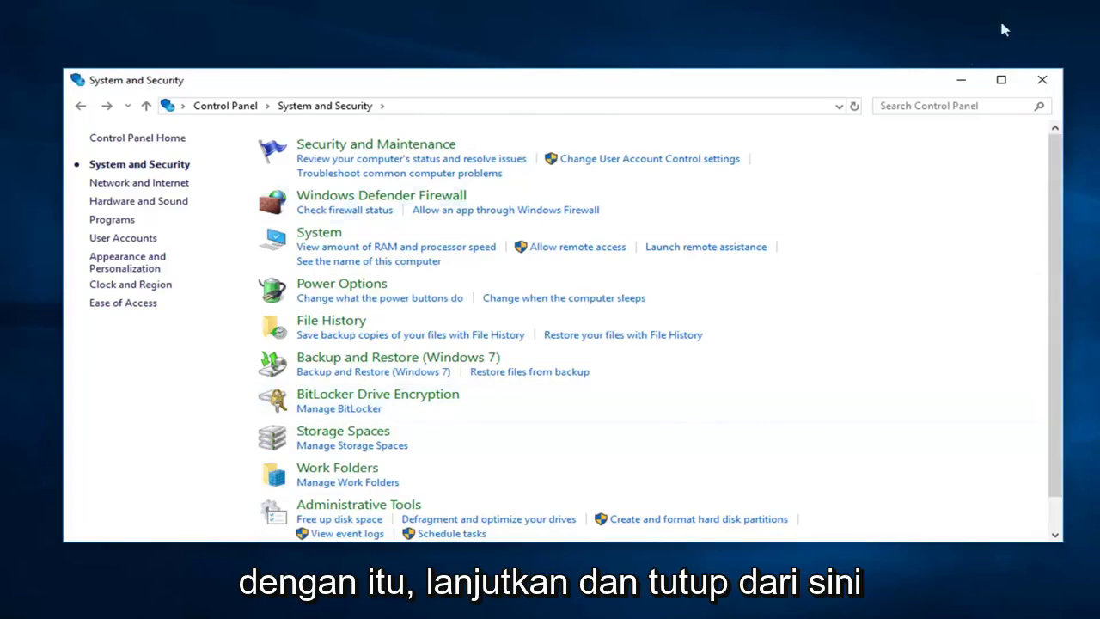
- Close Control Panel and launch System Configuration through an msconfig search, with Normal startup selected
click(1042, 79)
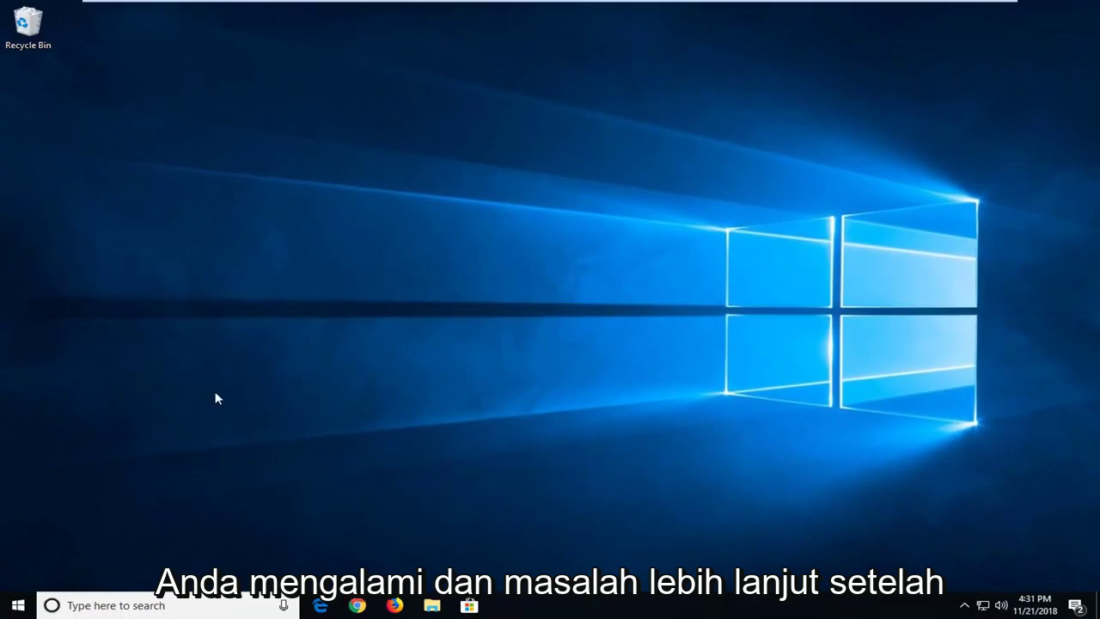
click(18, 605)
text(msconfig)
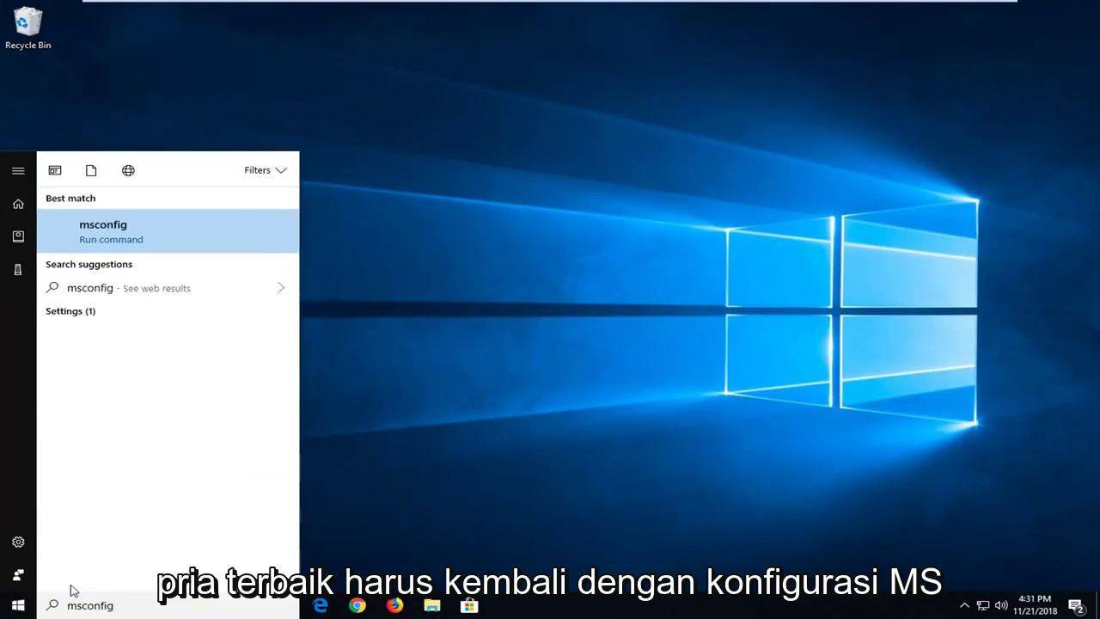
click(102, 237)
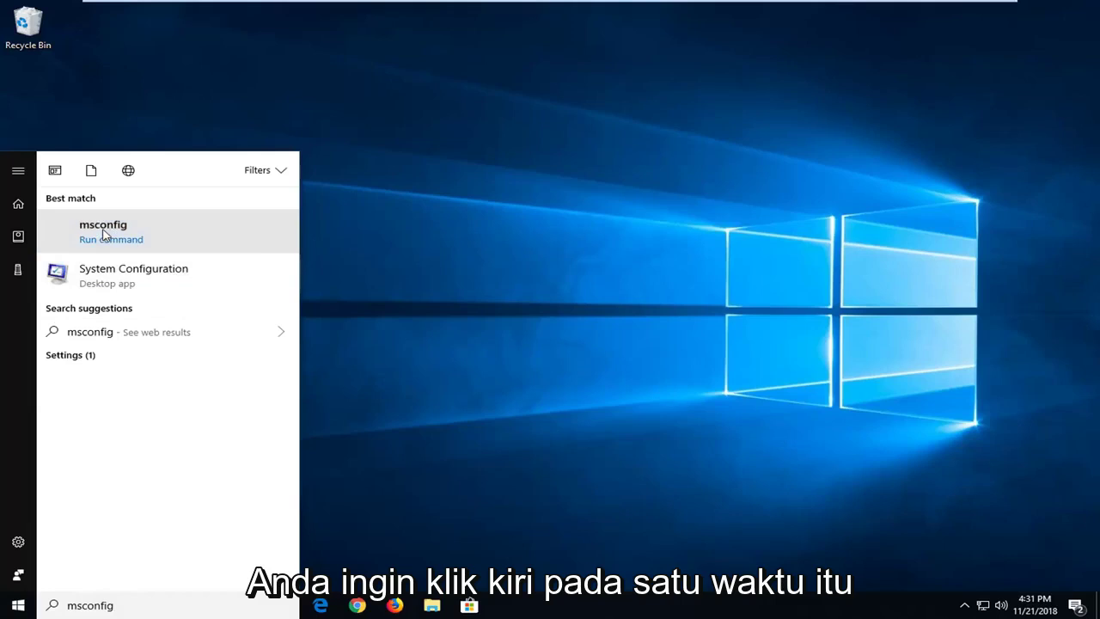
click(255, 248)
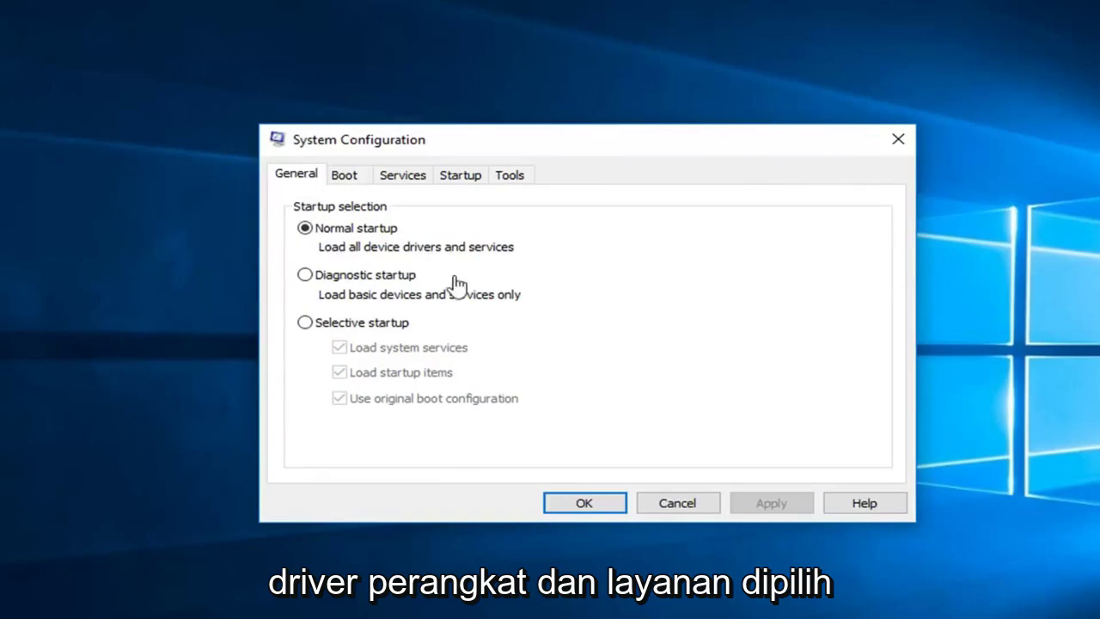
click(582, 507)
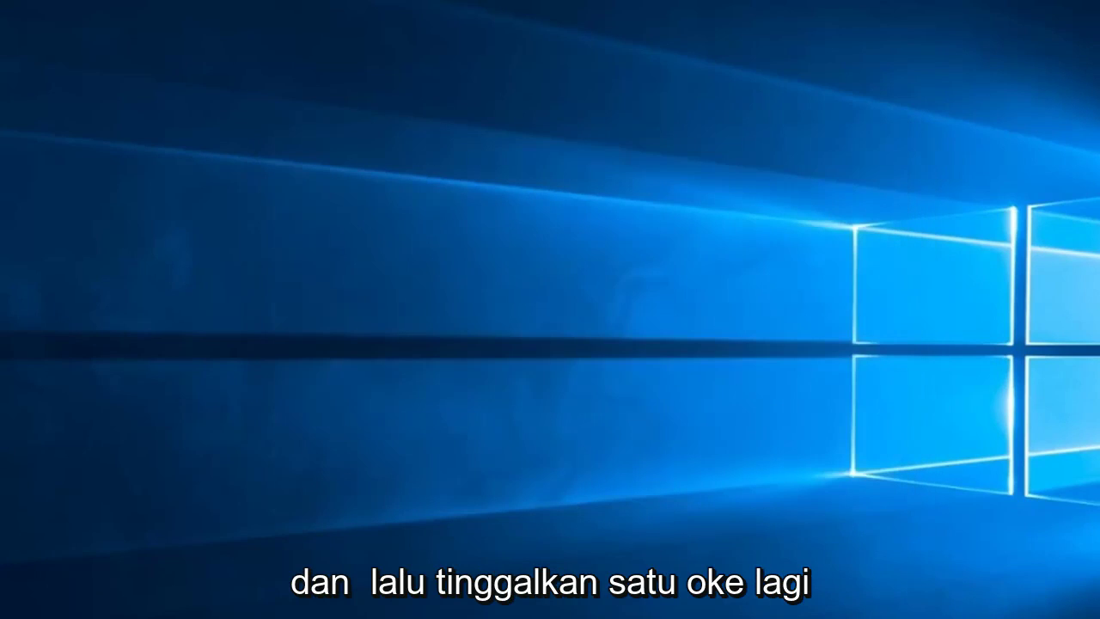